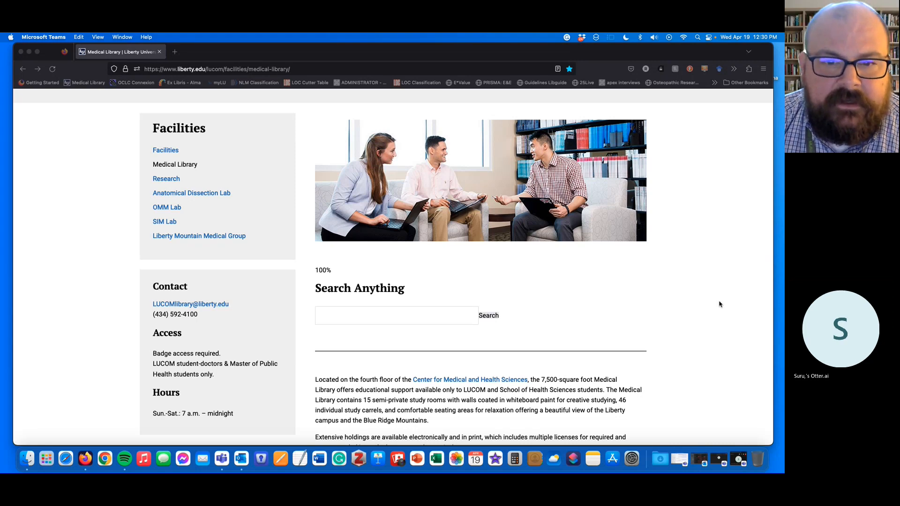
Look over the Medical Library page, from the search box and library description to the collapsible resource sections.
{"action": "scroll", "coordinate": [708, 303], "scroll_direction": "down", "scroll_amount": 3}
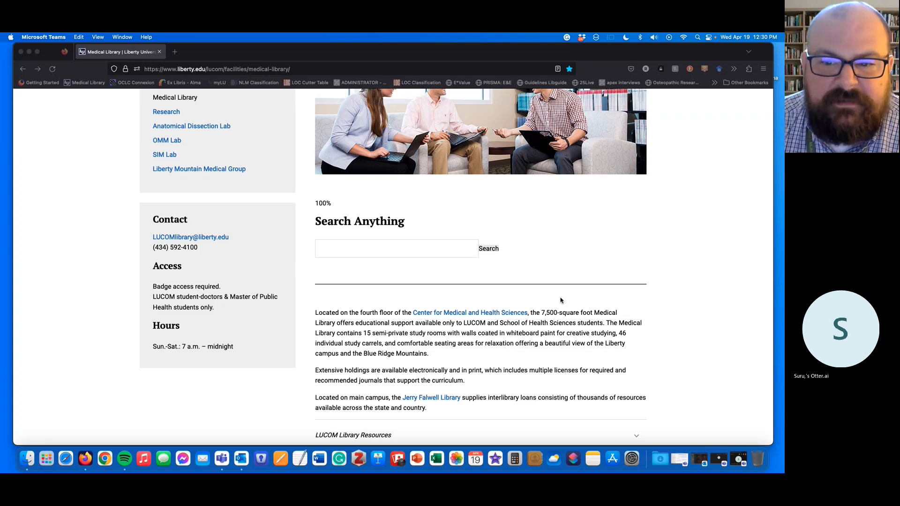
{"action": "scroll", "coordinate": [561, 300], "scroll_direction": "down", "scroll_amount": 4}
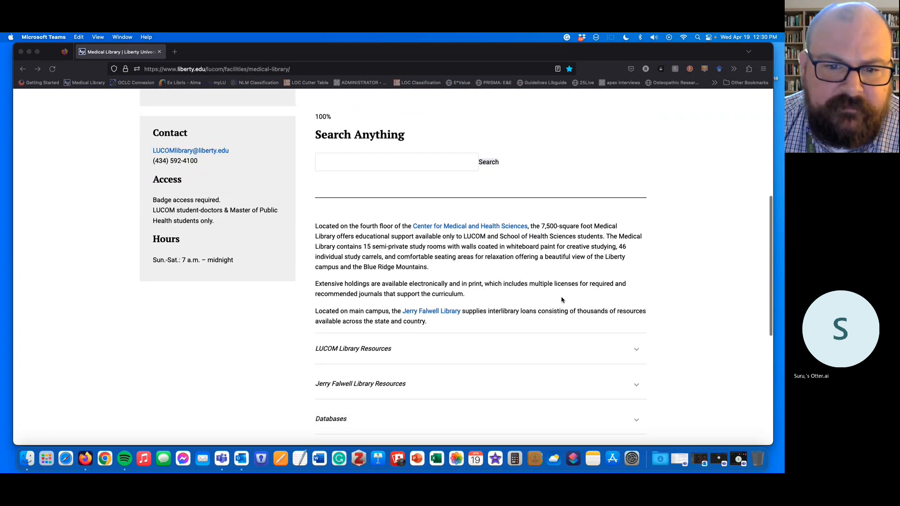
{"action": "scroll", "coordinate": [561, 300], "scroll_direction": "down", "scroll_amount": 4}
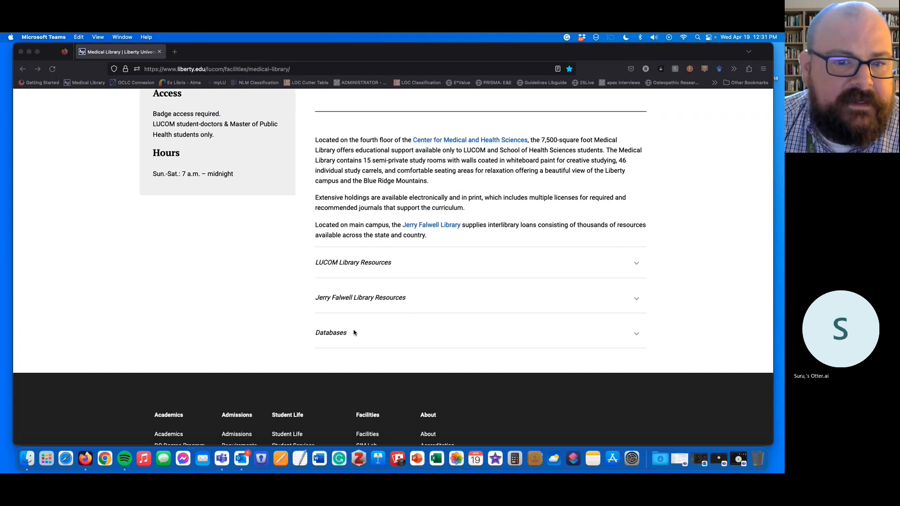
{"action": "scroll", "coordinate": [387, 324], "scroll_direction": "up", "scroll_amount": 1}
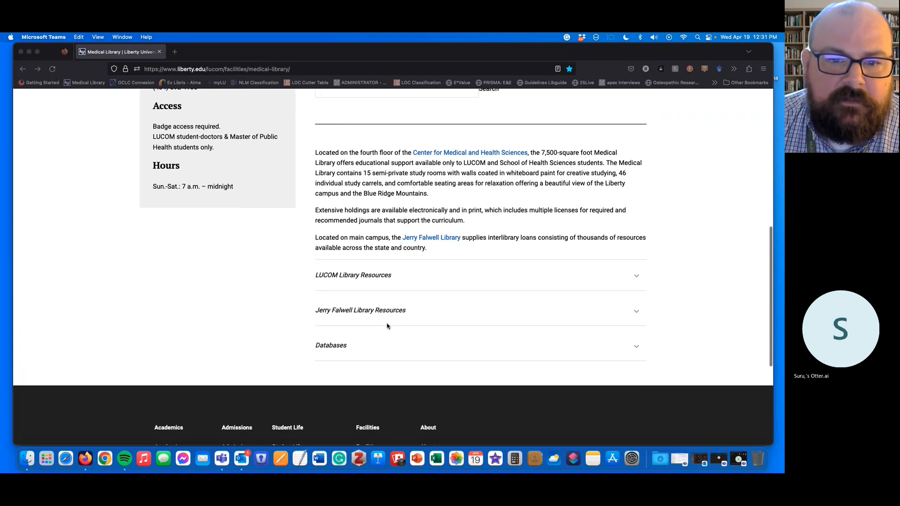
{"action": "scroll", "coordinate": [387, 326], "scroll_direction": "up", "scroll_amount": 11}
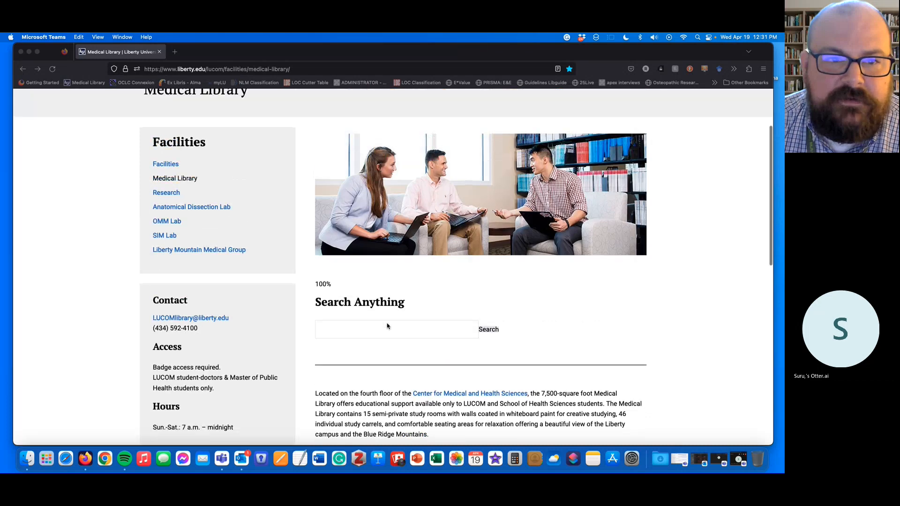
{"action": "scroll", "coordinate": [387, 325], "scroll_direction": "up", "scroll_amount": 4}
Open PubMed from the Medical Library's Databases list and go to its Advanced Search Builder.
{"action": "scroll", "coordinate": [387, 326], "scroll_direction": "down", "scroll_amount": 11}
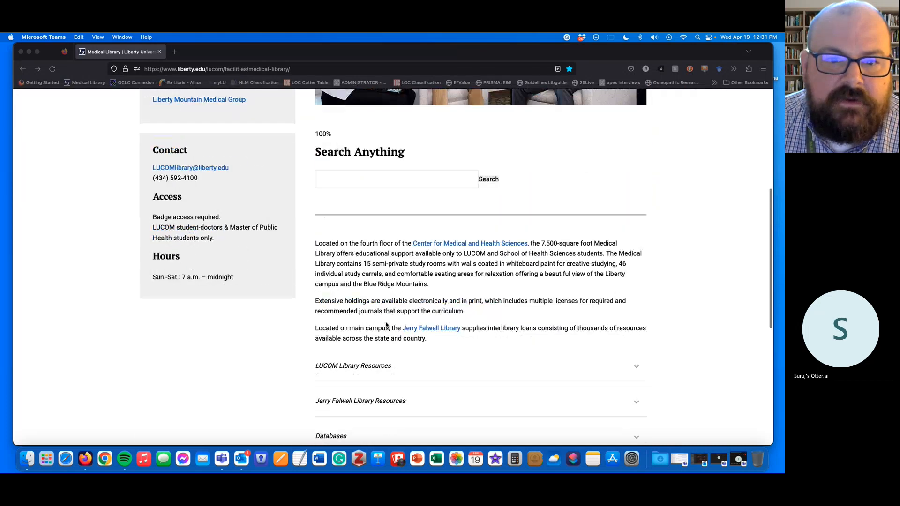
{"action": "scroll", "coordinate": [387, 324], "scroll_direction": "down", "scroll_amount": 6}
{"action": "left_click", "coordinate": [338, 309]}
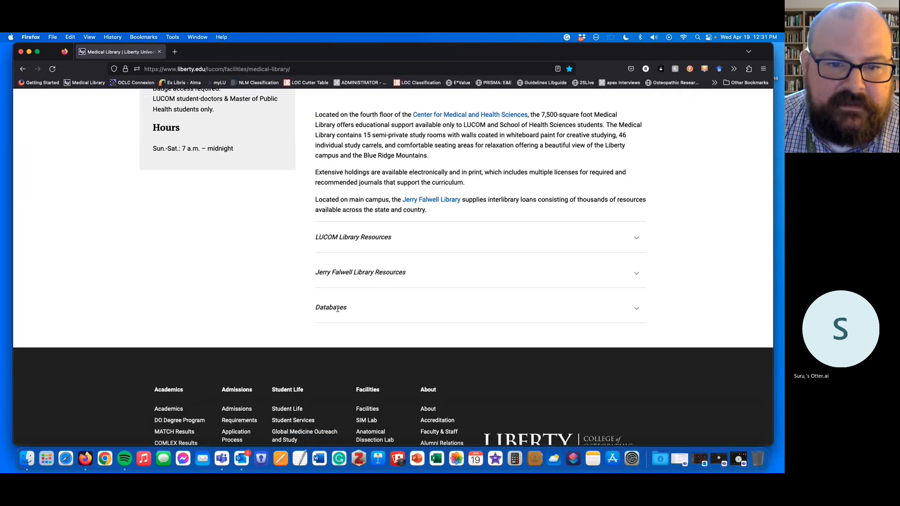
{"action": "left_click", "coordinate": [338, 308]}
{"action": "scroll", "coordinate": [357, 325], "scroll_direction": "down", "scroll_amount": 7}
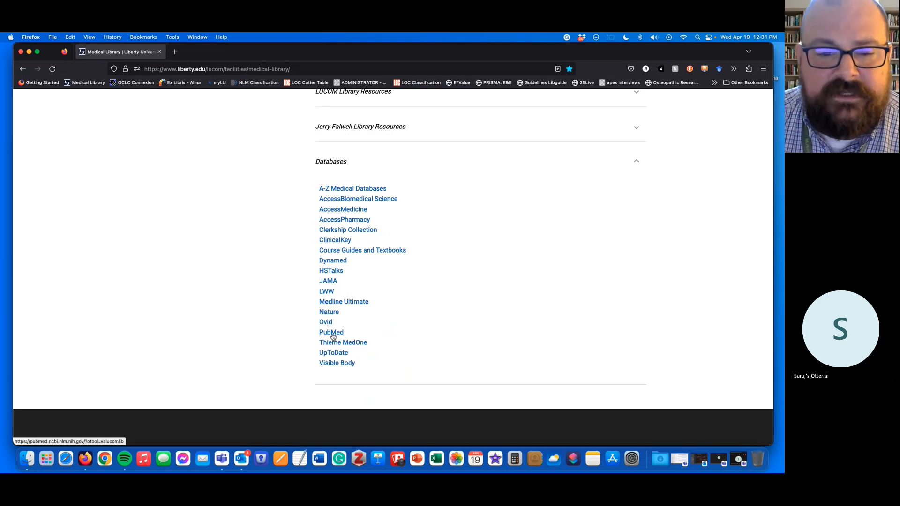
{"action": "left_click", "coordinate": [332, 333]}
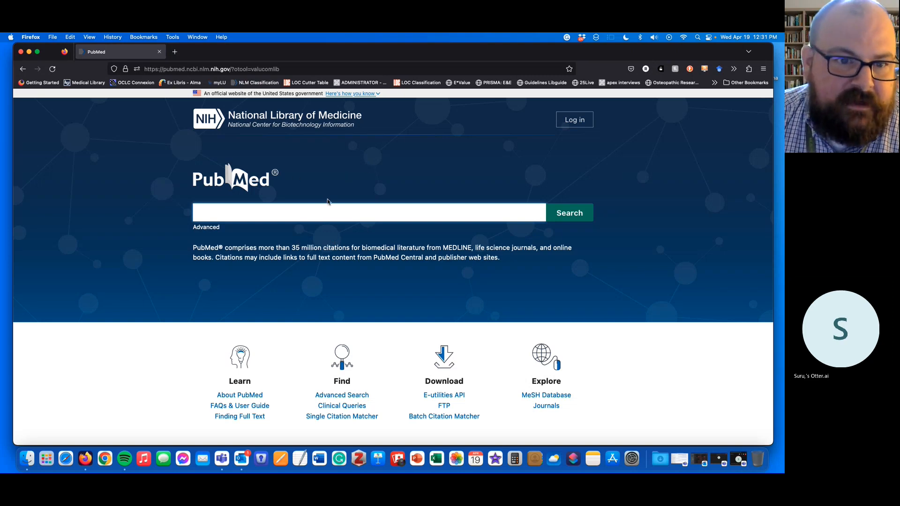
{"action": "left_click", "coordinate": [207, 230]}
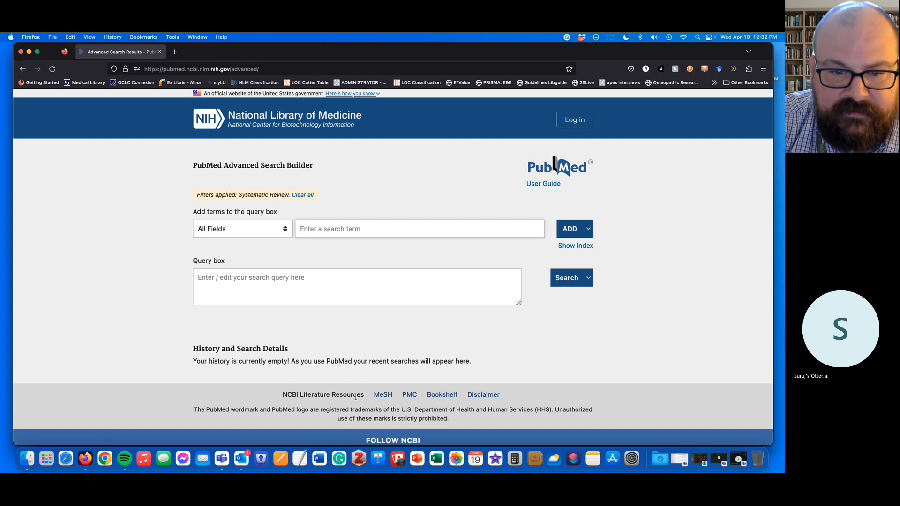
Open the MeSH database in a separate browser tab and search it for high blood pressure.
{"action": "right_click", "coordinate": [383, 397]}
{"action": "left_click", "coordinate": [420, 343]}
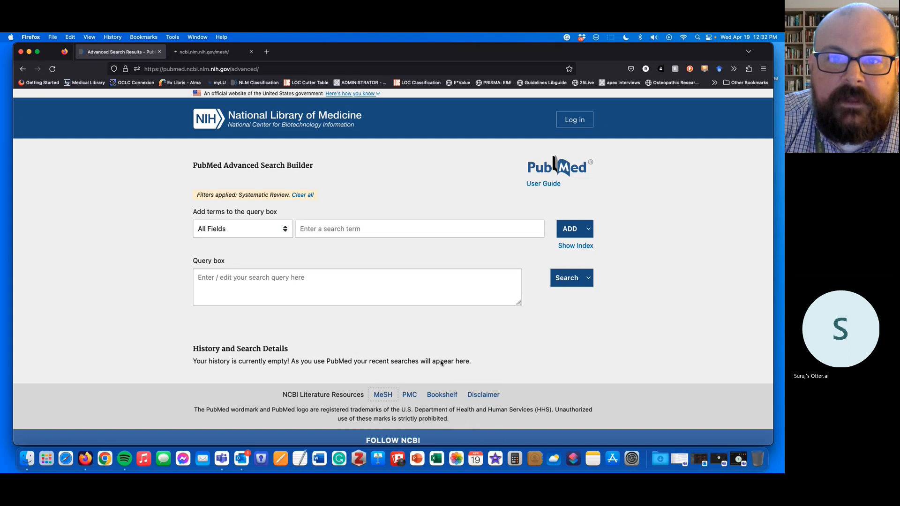
{"action": "left_click", "coordinate": [204, 52]}
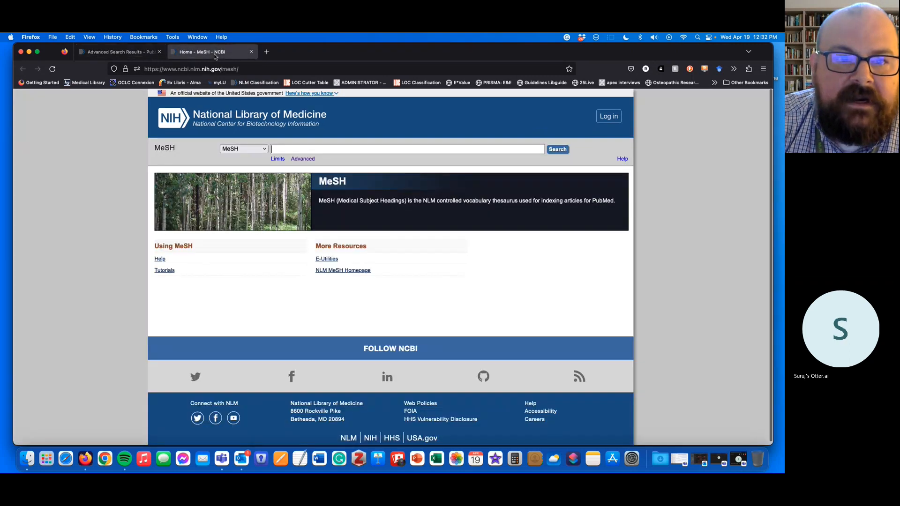
{"action": "left_click", "coordinate": [298, 146]}
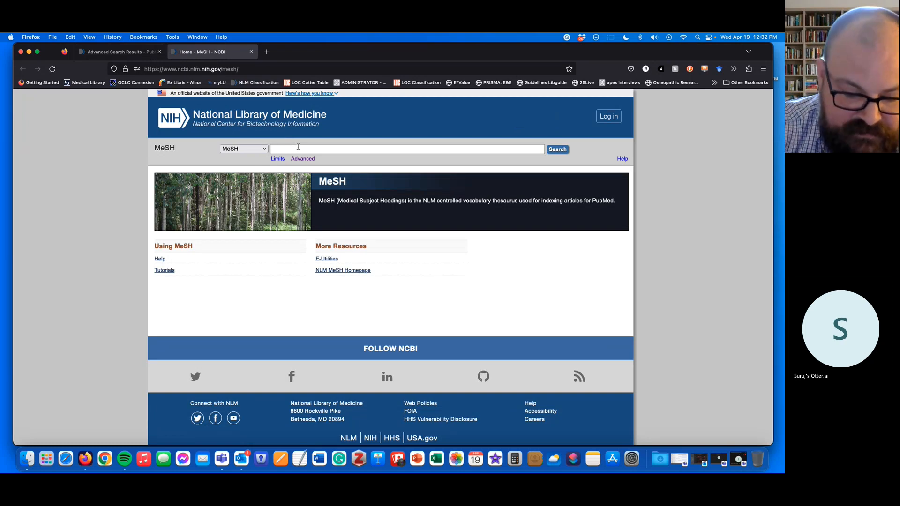
{"action": "type", "text": "high blo"}
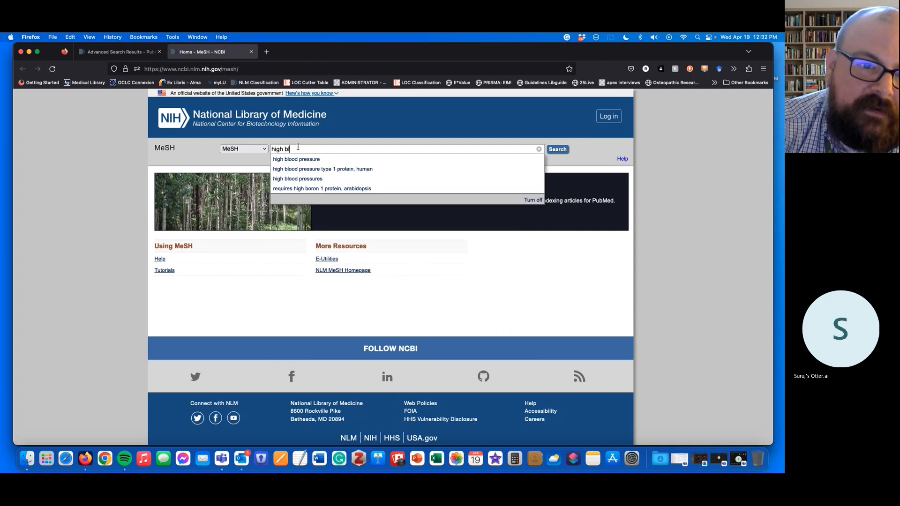
{"action": "left_click", "coordinate": [339, 161]}
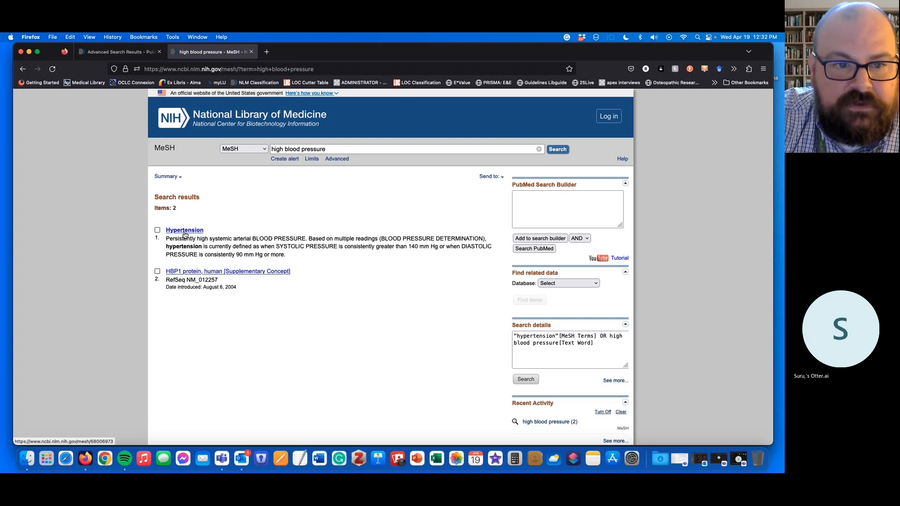
Add the term hypertension to the PubMed Advanced Search query and save that search to the history.
{"action": "left_click", "coordinate": [139, 53]}
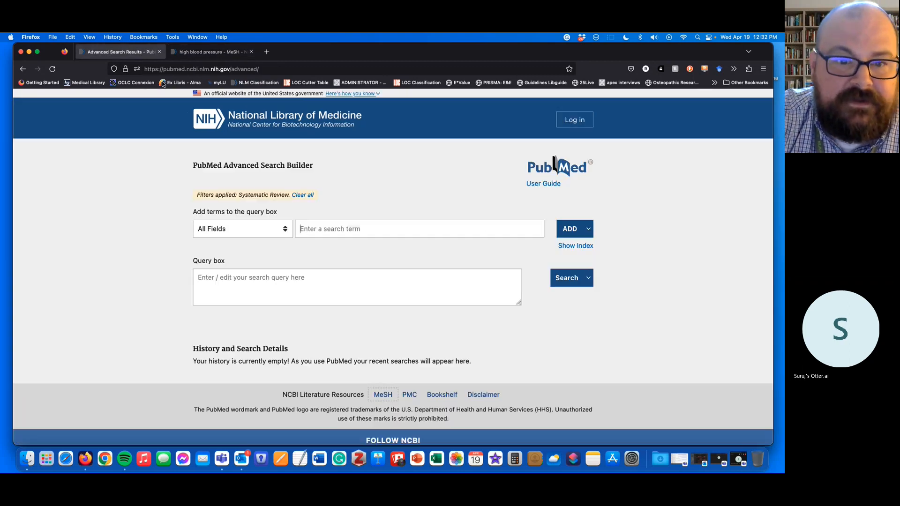
{"action": "left_click", "coordinate": [330, 228]}
{"action": "type", "text": "hypertne"}
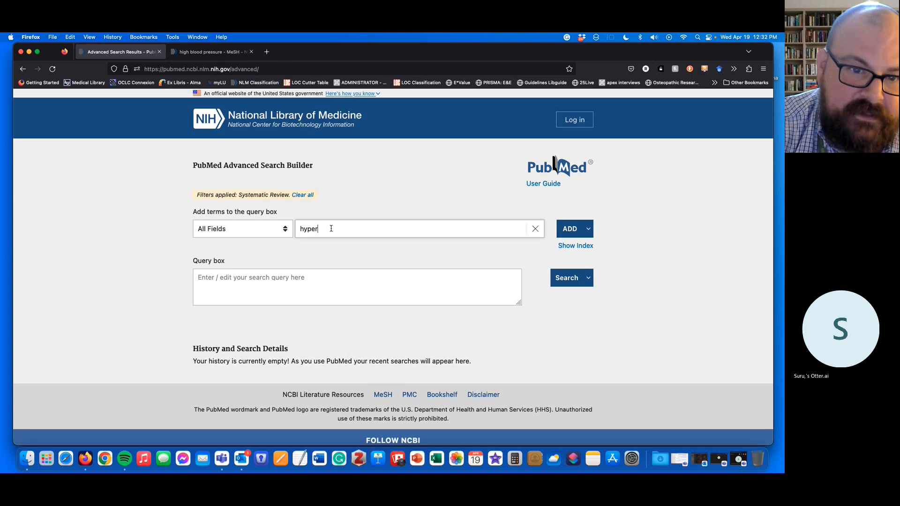
{"action": "key", "text": "BackSpace"}
{"action": "key", "text": "BackSpace"}
{"action": "type", "text": "ension"}
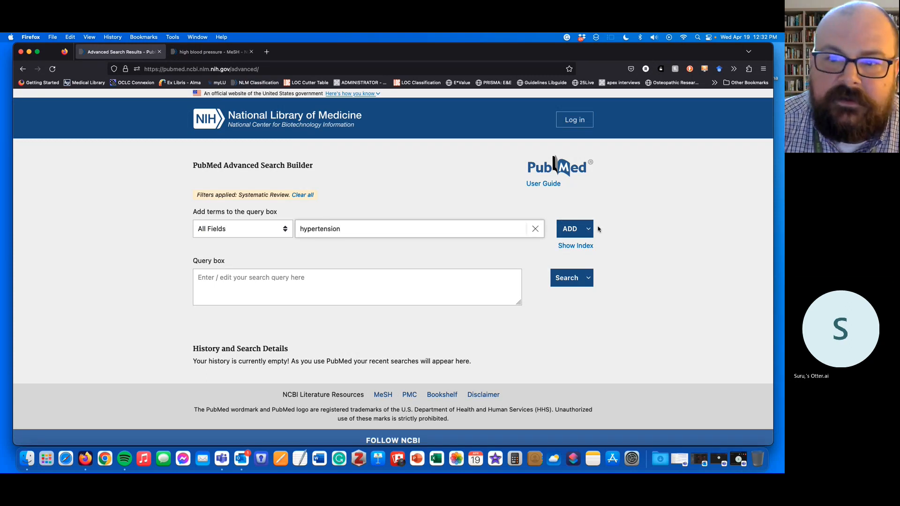
{"action": "left_click", "coordinate": [570, 229]}
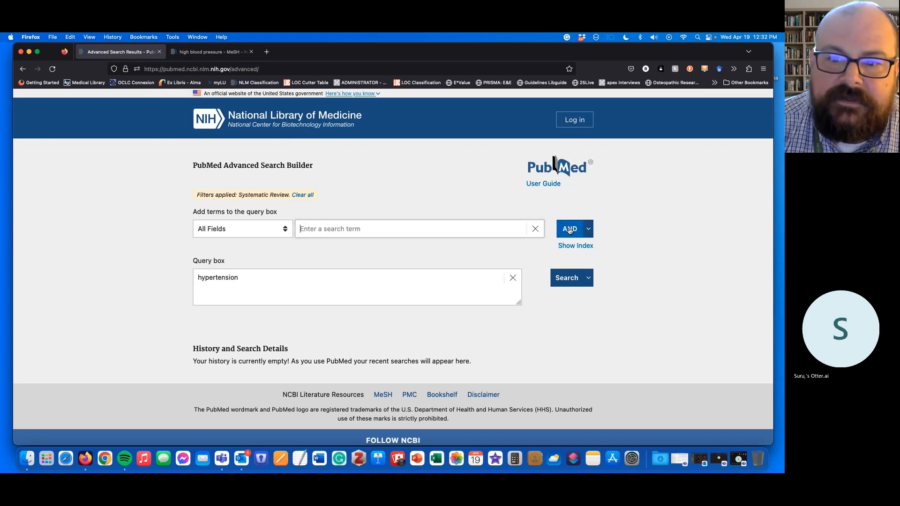
{"action": "left_click", "coordinate": [588, 277]}
{"action": "left_click", "coordinate": [556, 300]}
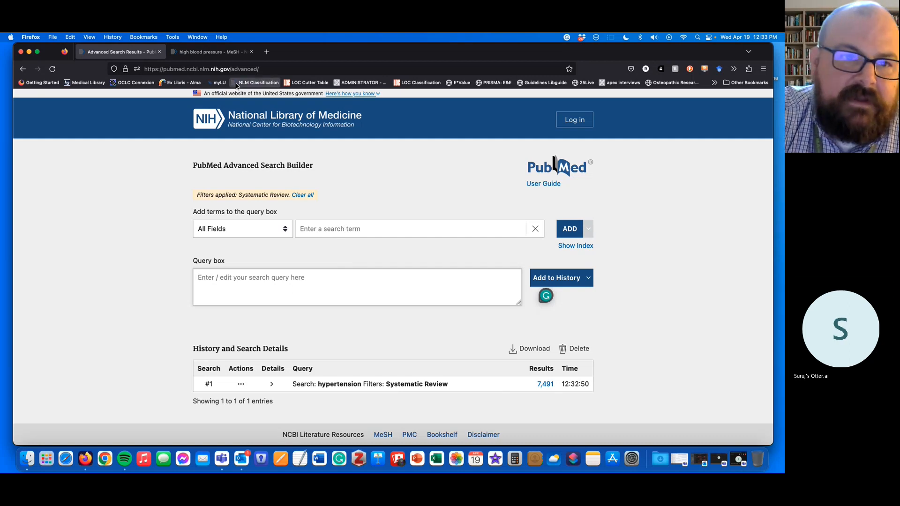
Look up beta blockers in the MeSH database, choosing the suggested term adrenergic beta blockers.
{"action": "left_click", "coordinate": [216, 54]}
{"action": "left_click_drag", "start_coordinate": [333, 150], "coordinate": [125, 122]}
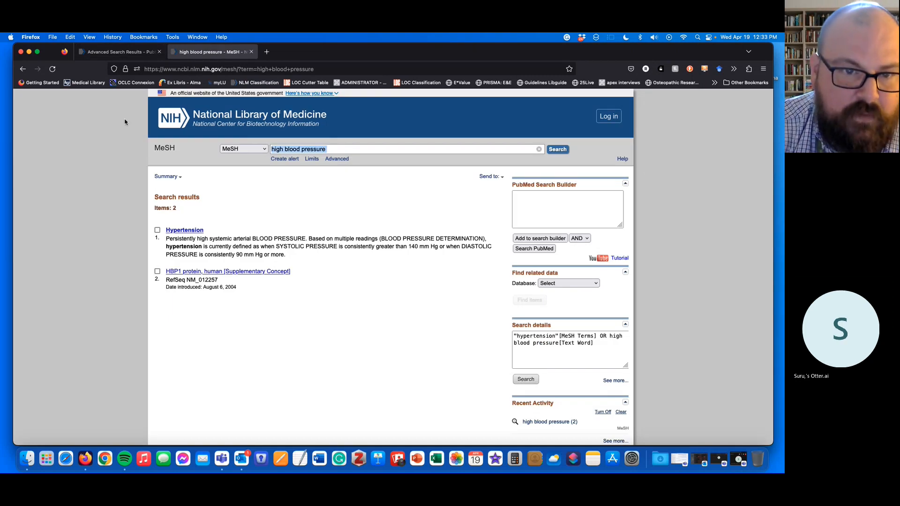
{"action": "type", "text": "beta bl"}
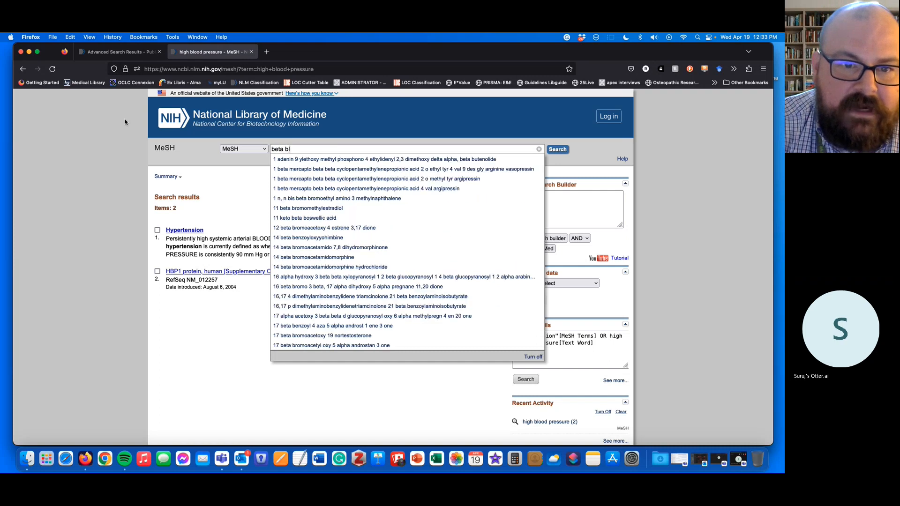
{"action": "type", "text": "ocker"}
{"action": "key", "text": "BackSpace"}
{"action": "key", "text": "BackSpace"}
{"action": "key", "text": "BackSpace"}
{"action": "key", "text": "BackSpace"}
{"action": "key", "text": "BackSpace"}
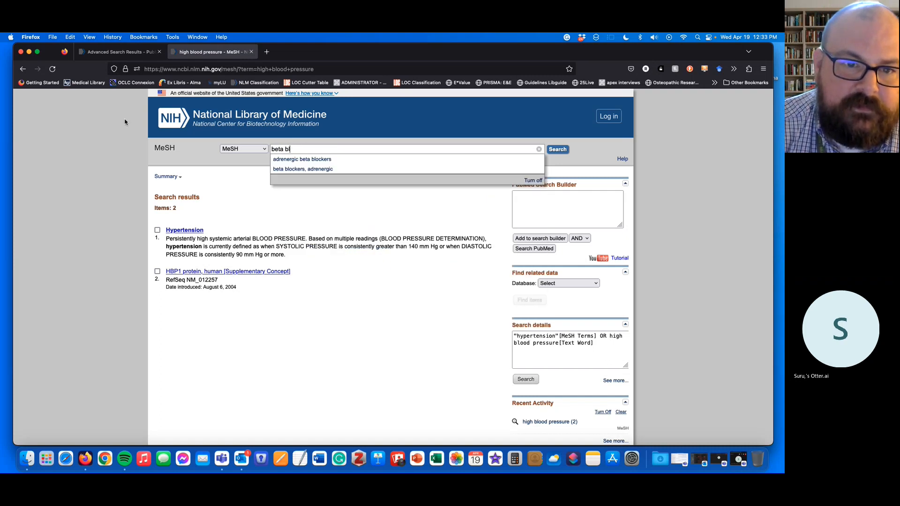
{"action": "type", "text": "ockers"}
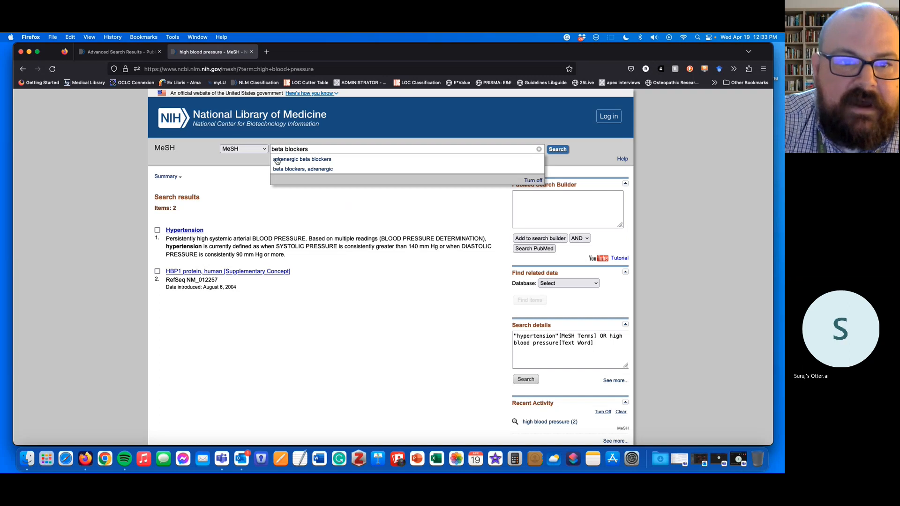
{"action": "left_click", "coordinate": [296, 163]}
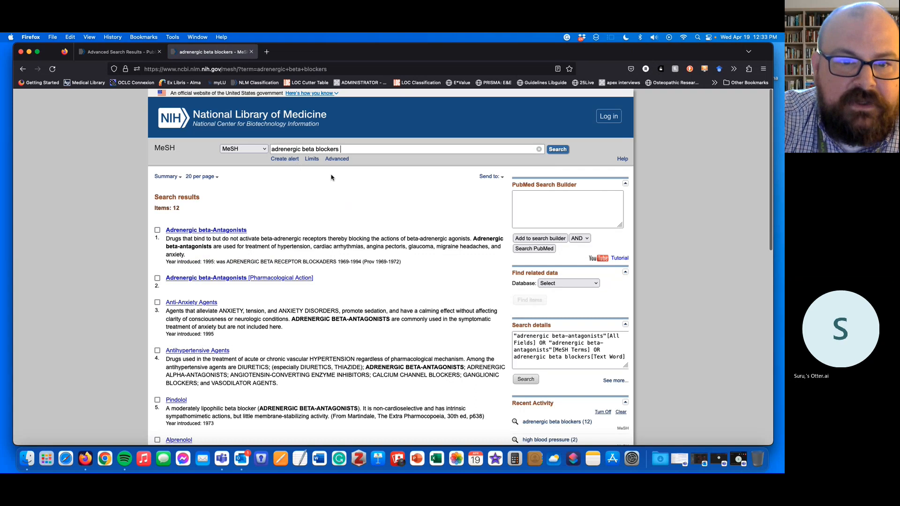
Copy the term adrenergic beta blockers from MeSH into the PubMed advanced query and add the search to the history.
{"action": "triple_click", "coordinate": [350, 151]}
{"action": "key", "text": "super+c"}
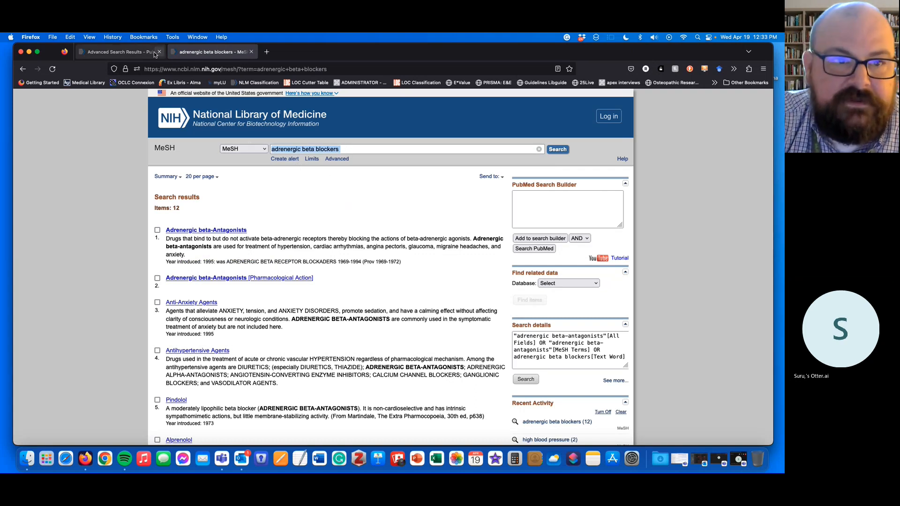
{"action": "left_click", "coordinate": [121, 52]}
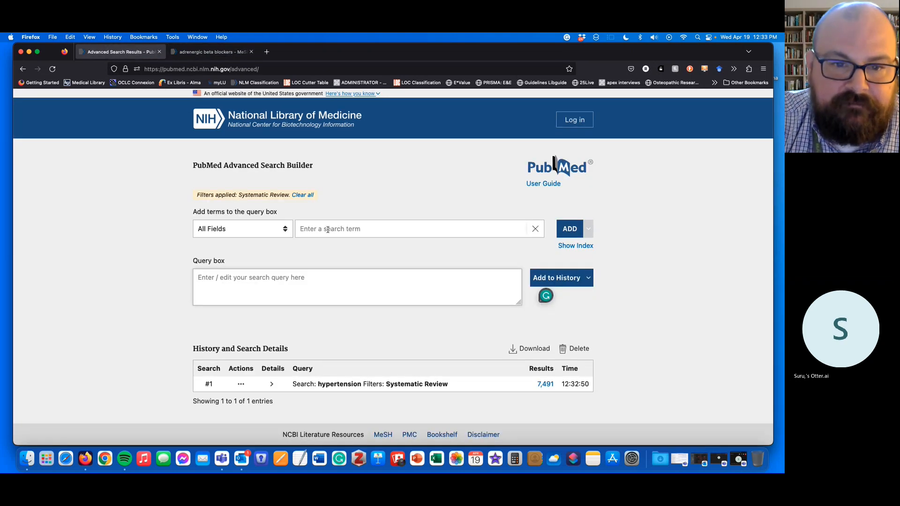
{"action": "key", "text": "super+v"}
{"action": "left_click", "coordinate": [569, 228]}
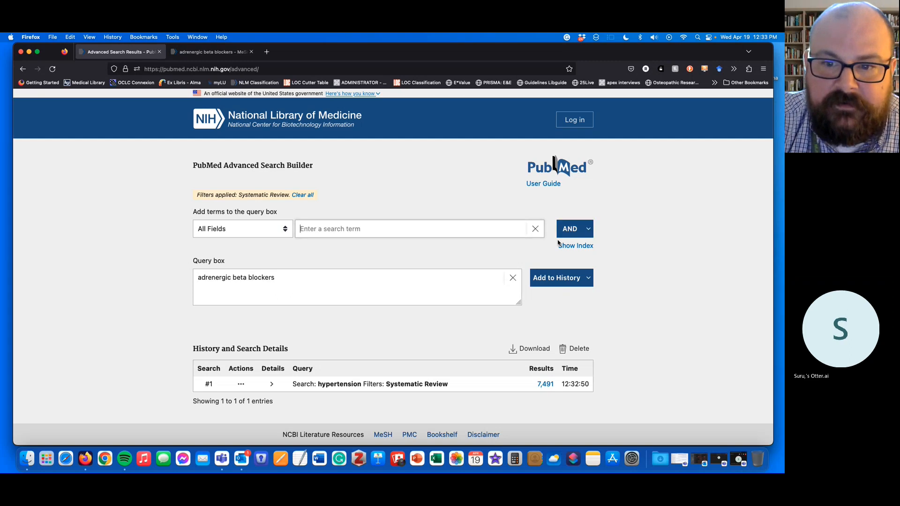
{"action": "left_click", "coordinate": [572, 279]}
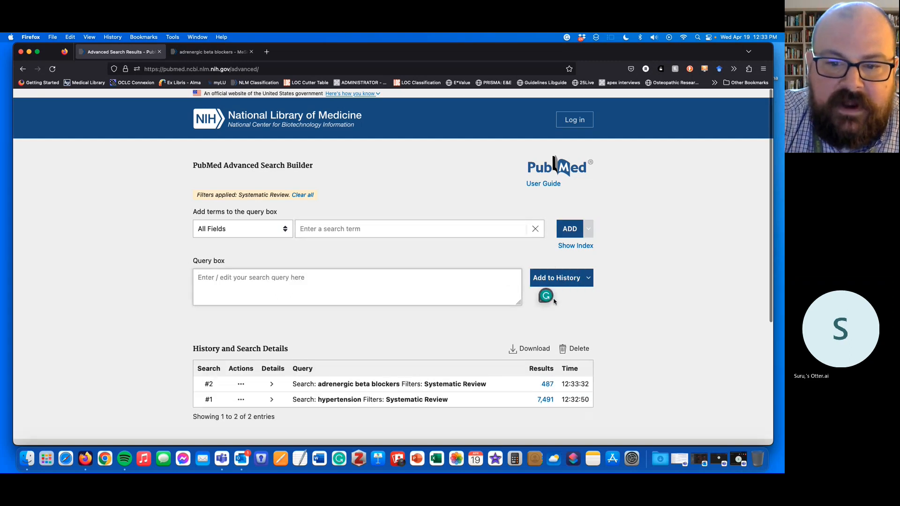
Combine the saved hypertension and adrenergic beta blockers searches with AND and add the combined query to the search history.
{"action": "scroll", "coordinate": [544, 296], "scroll_direction": "down", "scroll_amount": 1}
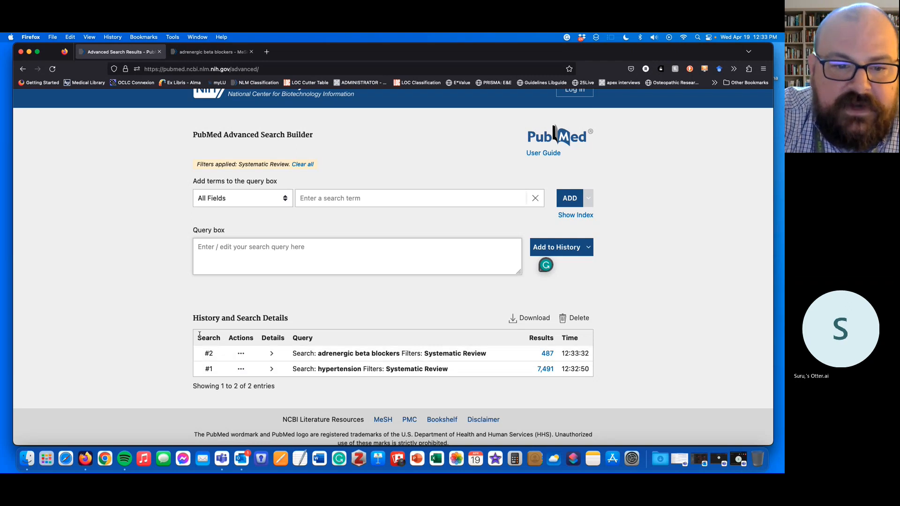
{"action": "left_click", "coordinate": [241, 354]}
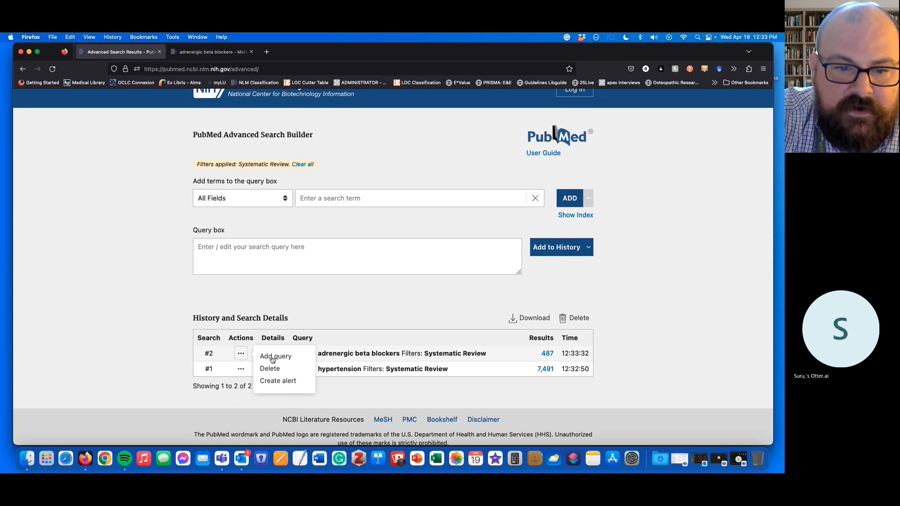
{"action": "left_click", "coordinate": [272, 360]}
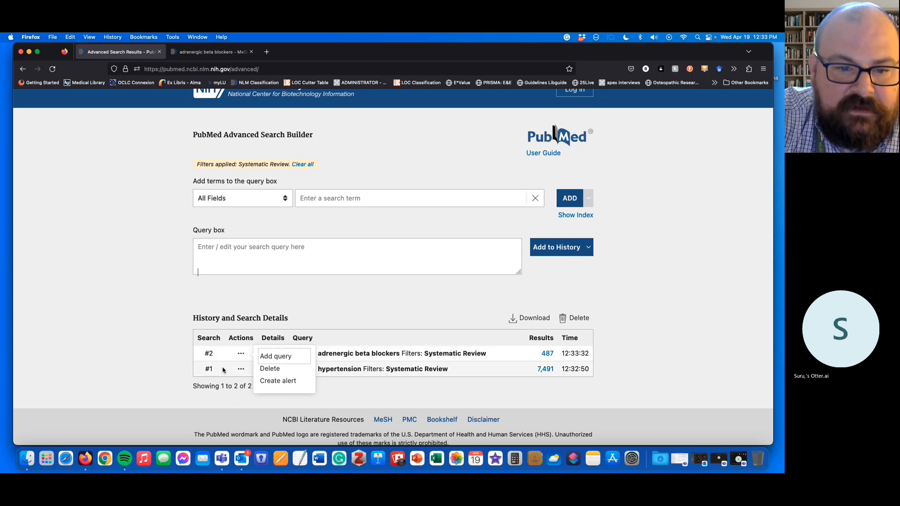
{"action": "left_click", "coordinate": [236, 374]}
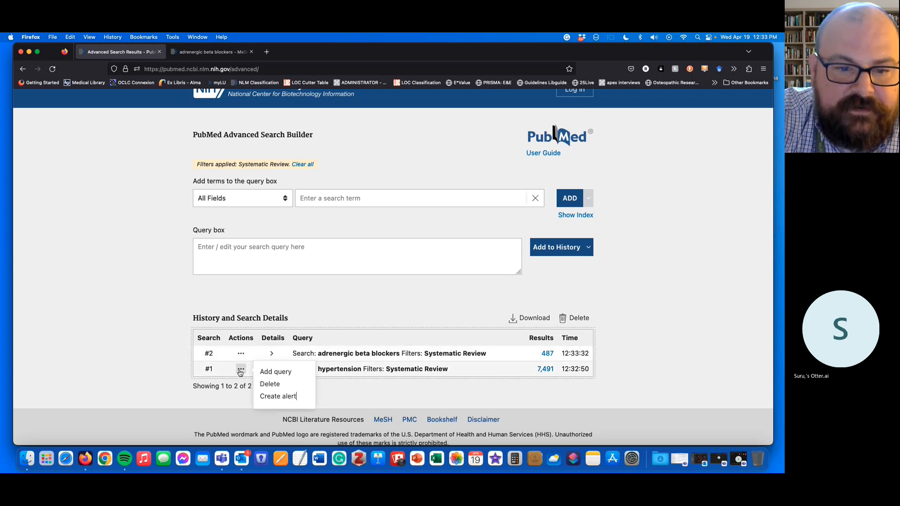
{"action": "left_click", "coordinate": [269, 374]}
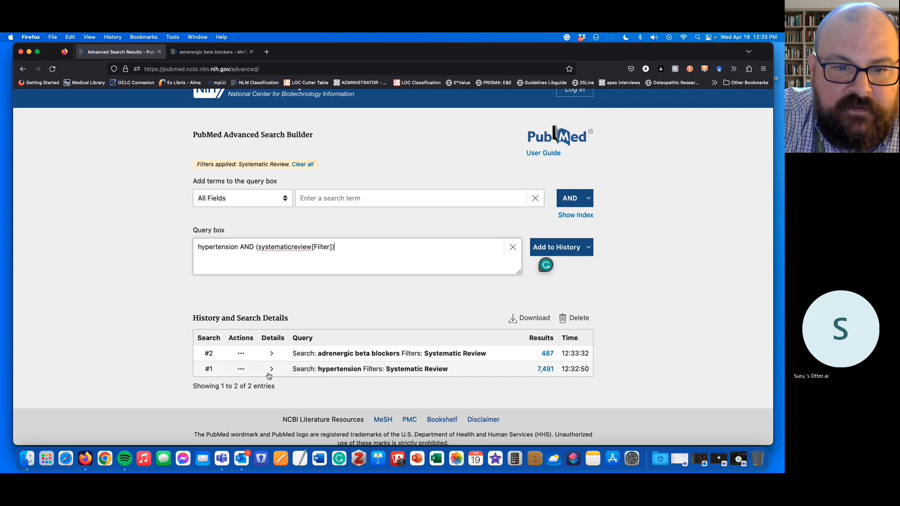
{"action": "left_click", "coordinate": [241, 354]}
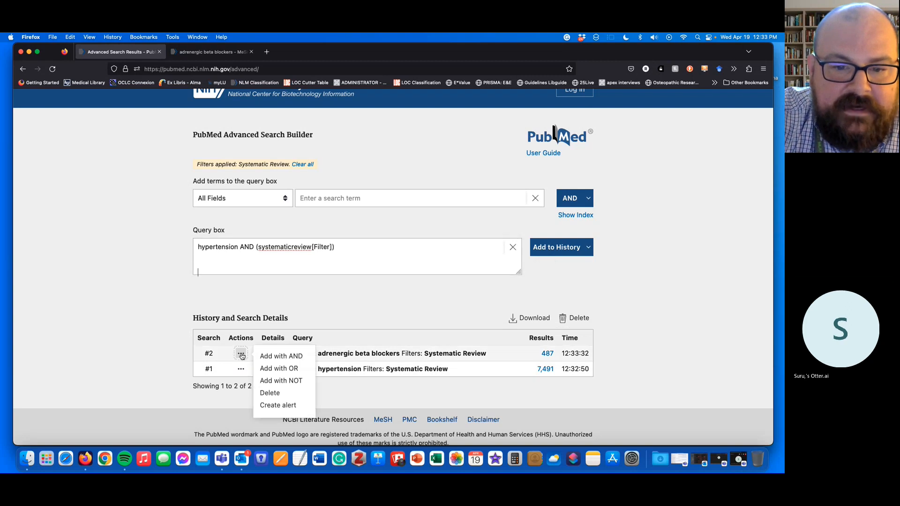
{"action": "left_click", "coordinate": [265, 359]}
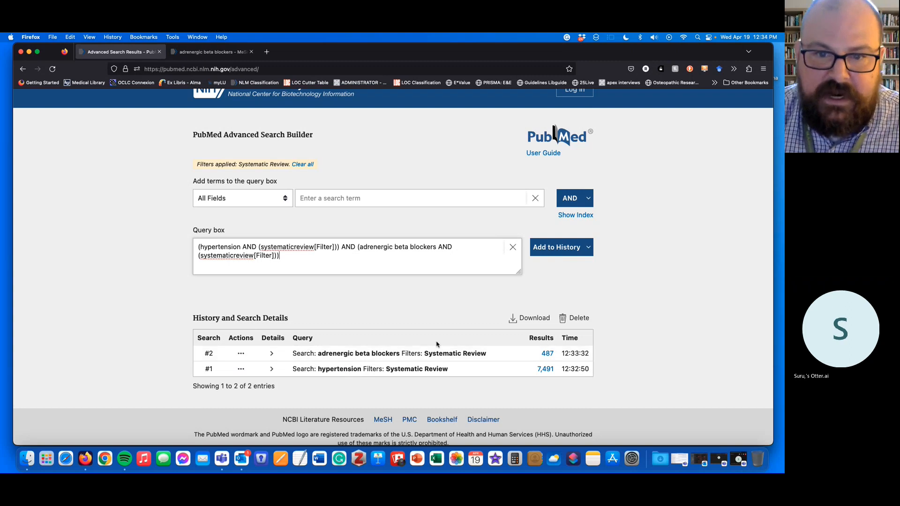
{"action": "left_click", "coordinate": [553, 248]}
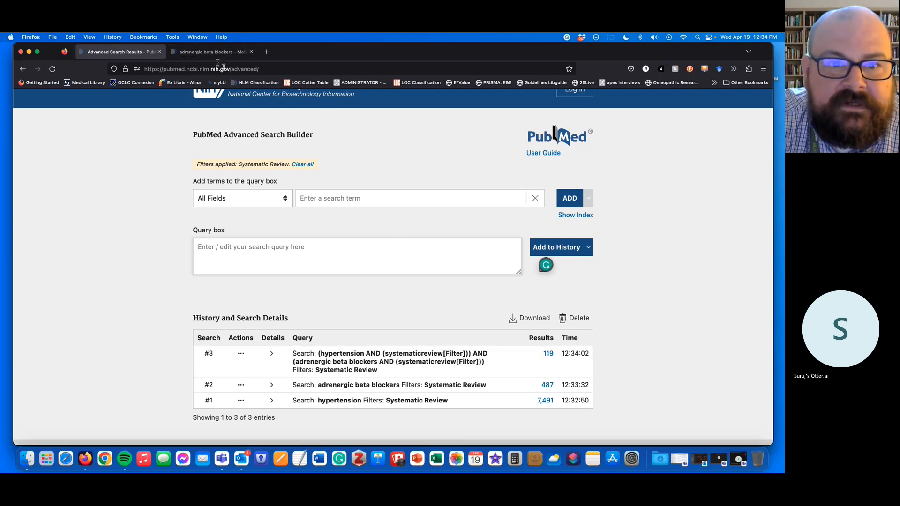
Add the term diuretics in All Fields to the query and save that search to the history.
{"action": "left_click", "coordinate": [314, 198]}
{"action": "type", "text": "di"}
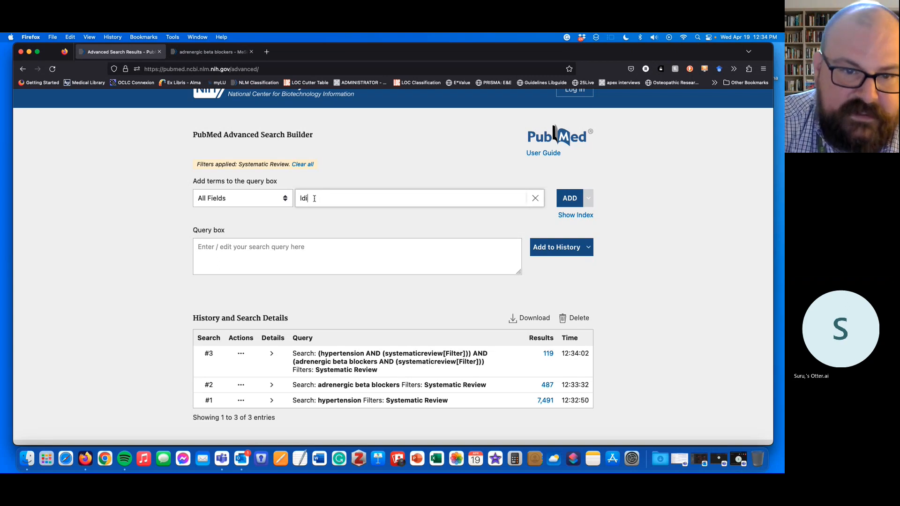
{"action": "key", "text": "BackSpace"}
{"action": "key", "text": "BackSpace"}
{"action": "type", "text": "diuret"}
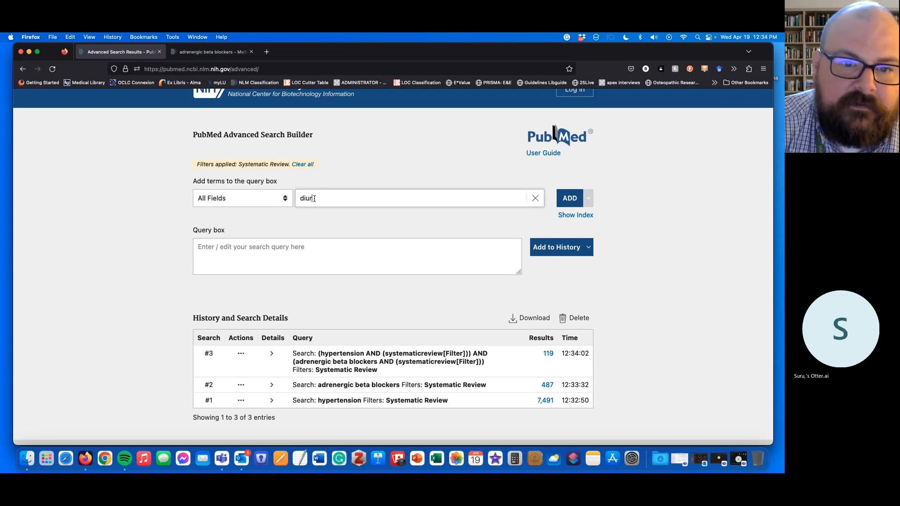
{"action": "type", "text": "ics"}
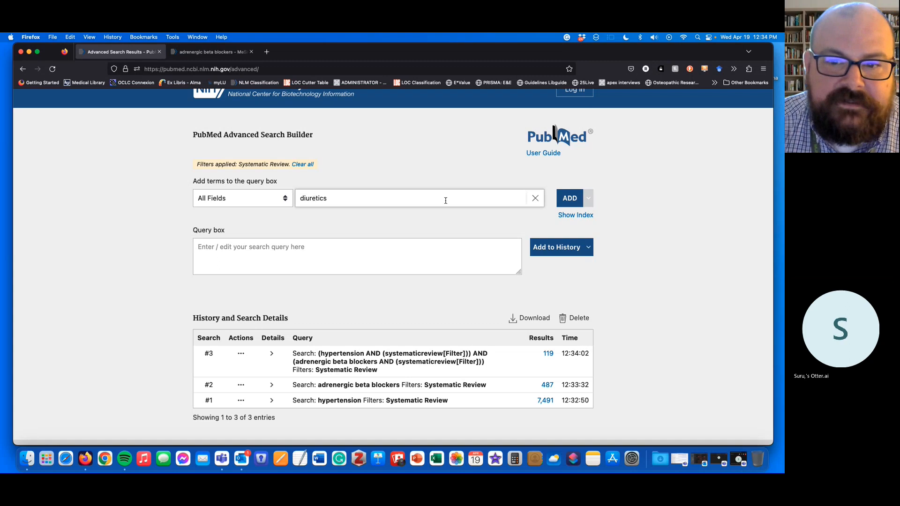
{"action": "left_click", "coordinate": [569, 198]}
{"action": "left_click", "coordinate": [556, 247]}
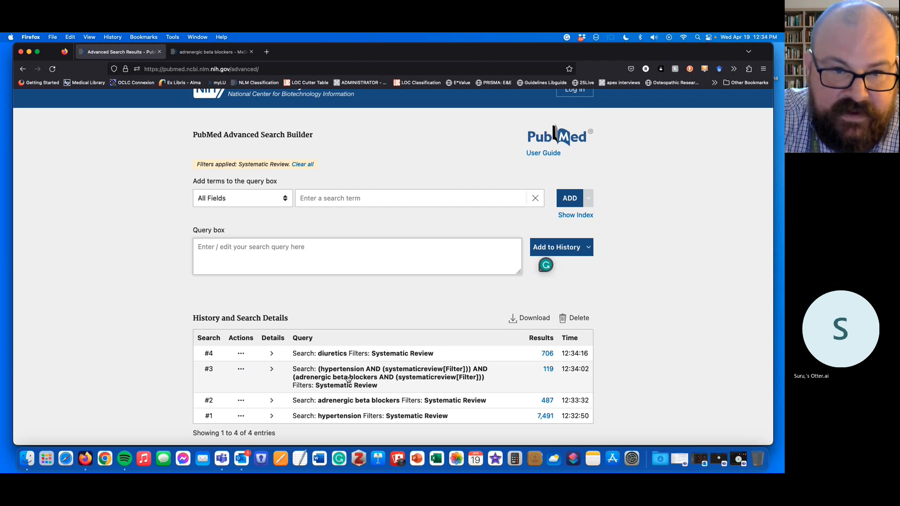
Combine search #3 with the diuretics search using AND and add the resulting query to the history.
{"action": "left_click", "coordinate": [243, 372]}
{"action": "left_click", "coordinate": [277, 374]}
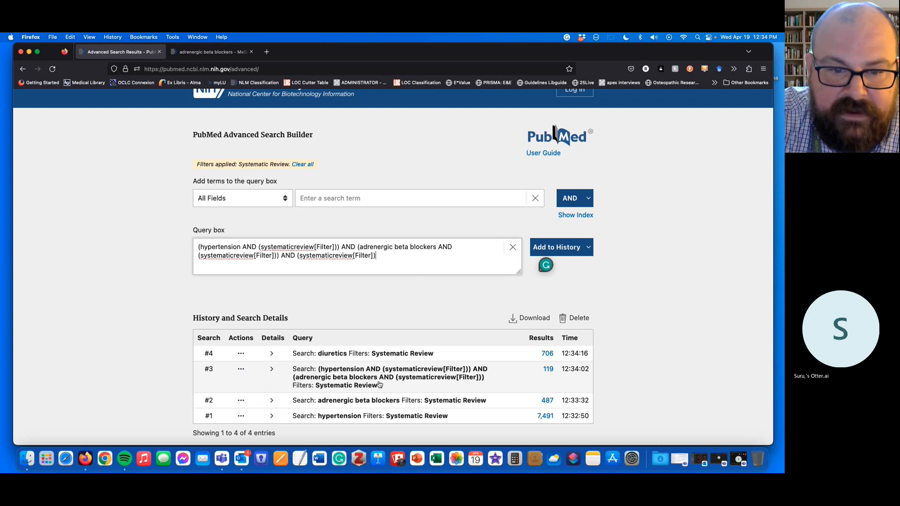
{"action": "left_click", "coordinate": [241, 354]}
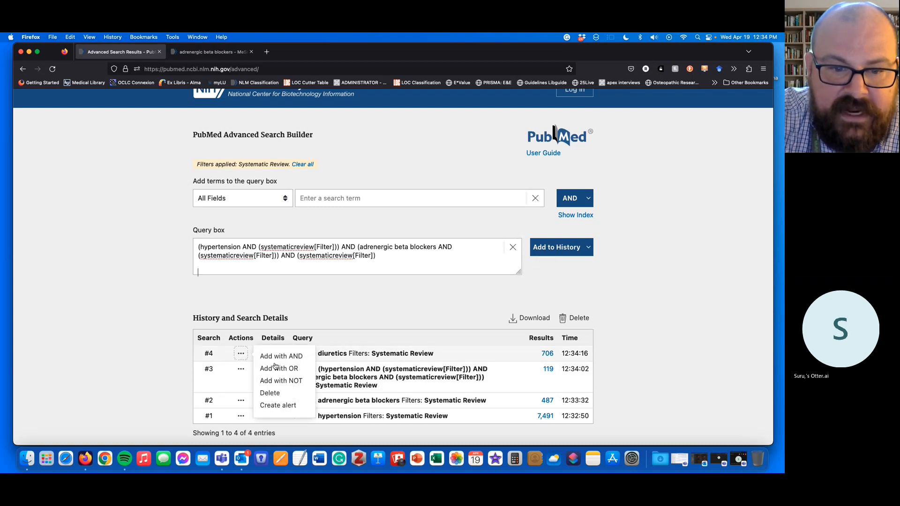
{"action": "left_click", "coordinate": [277, 357]}
{"action": "left_click", "coordinate": [562, 251]}
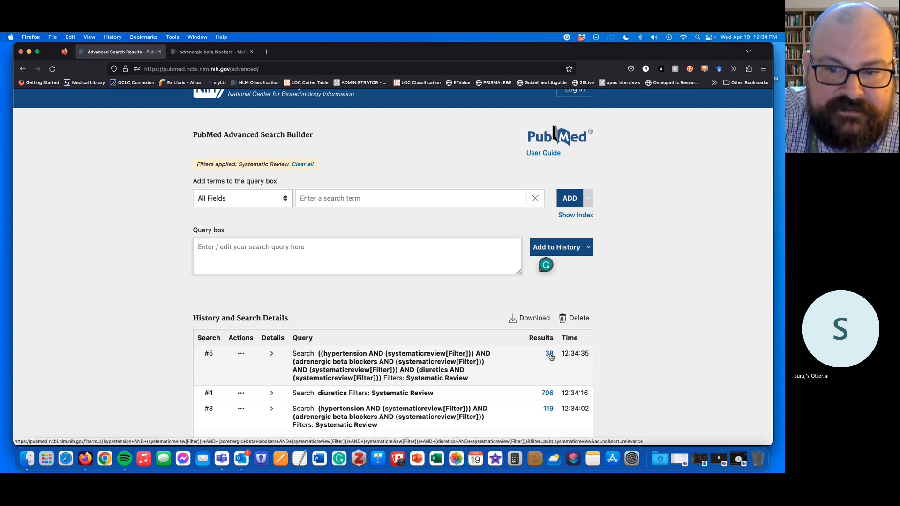
Open the results of search #5, which combines hypertension, adrenergic beta blockers and diuretics.
{"action": "scroll", "coordinate": [548, 384], "scroll_direction": "down", "scroll_amount": 3}
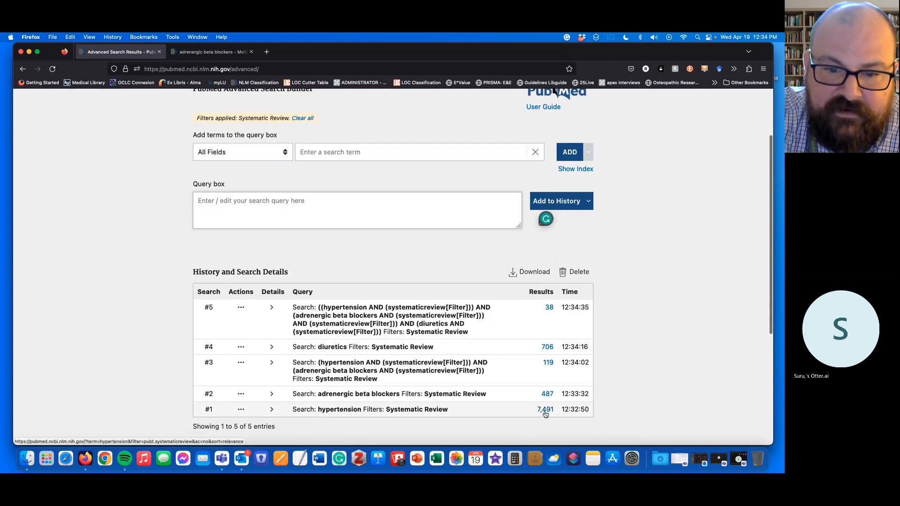
{"action": "scroll", "coordinate": [421, 397], "scroll_direction": "up", "scroll_amount": 2}
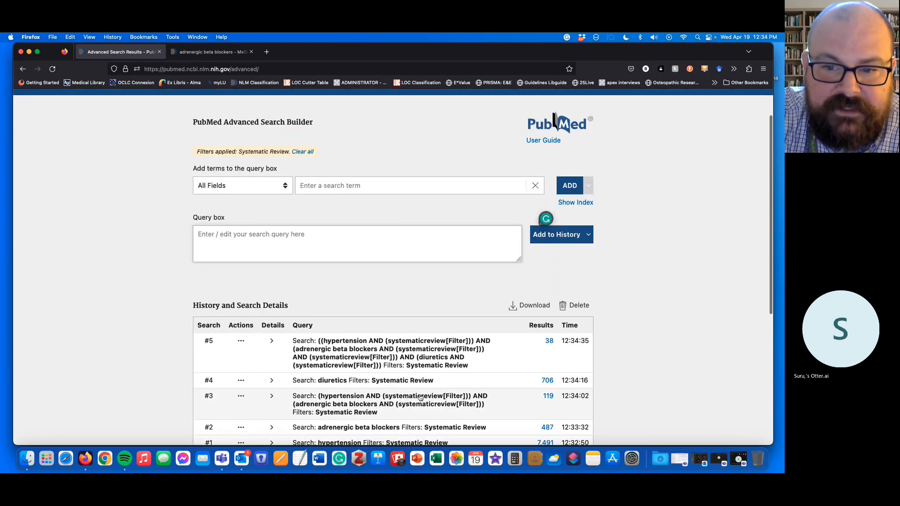
{"action": "left_click", "coordinate": [548, 346]}
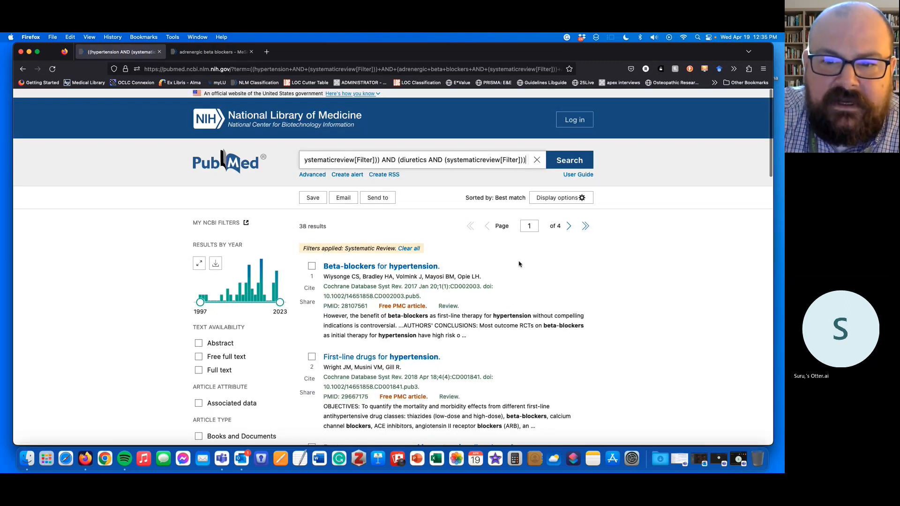
Limit the results by year to 2018–2023, after checking the Systematic Review article type filter.
{"action": "scroll", "coordinate": [521, 262], "scroll_direction": "down", "scroll_amount": 1}
{"action": "scroll", "coordinate": [403, 275], "scroll_direction": "down", "scroll_amount": 1}
{"action": "scroll", "coordinate": [402, 274], "scroll_direction": "down", "scroll_amount": 2}
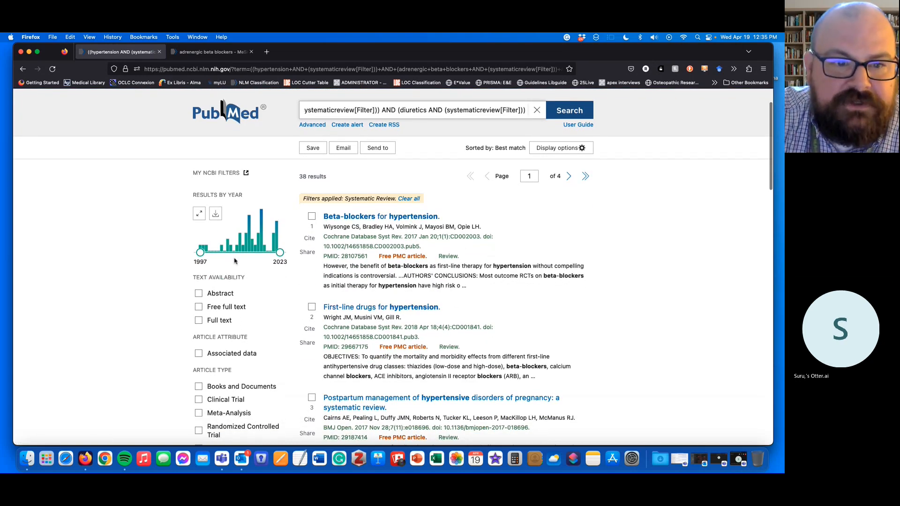
{"action": "scroll", "coordinate": [228, 336], "scroll_direction": "down", "scroll_amount": 4}
{"action": "scroll", "coordinate": [229, 335], "scroll_direction": "down", "scroll_amount": 1}
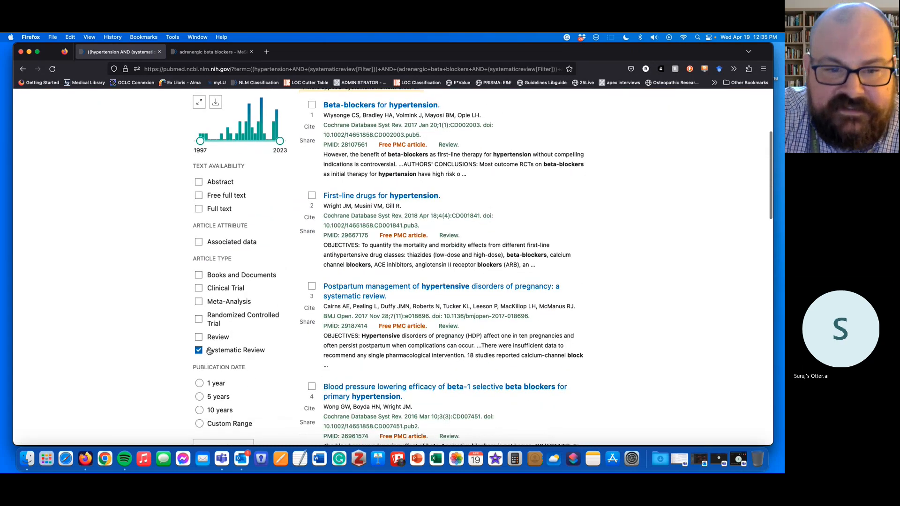
{"action": "scroll", "coordinate": [281, 314], "scroll_direction": "up", "scroll_amount": 5}
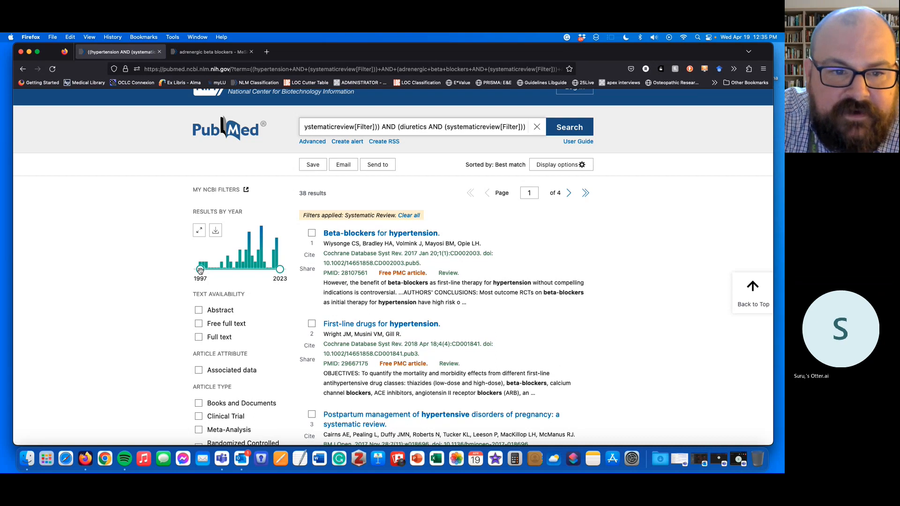
{"action": "left_click_drag", "start_coordinate": [201, 269], "coordinate": [265, 271]}
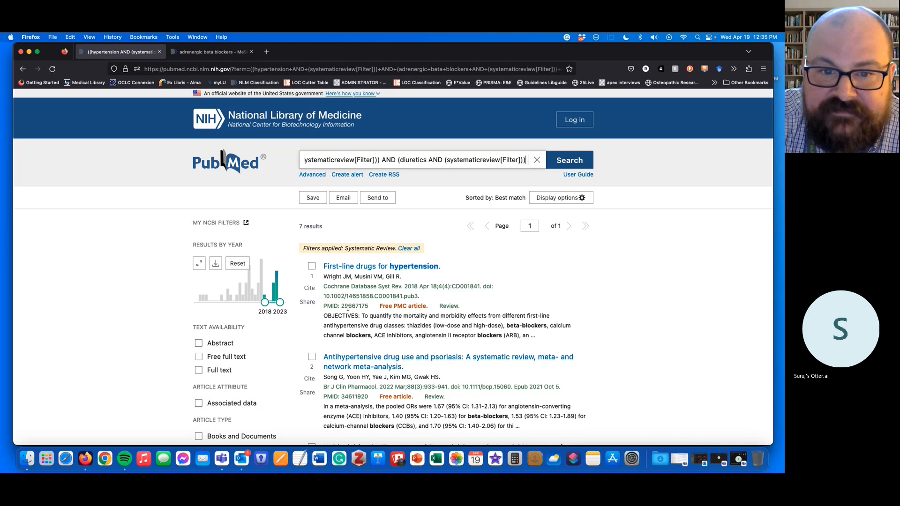
Look through the date-limited list of systematic reviews, checking article titles and abstract snippets for relevance.
{"action": "scroll", "coordinate": [452, 281], "scroll_direction": "down", "scroll_amount": 5}
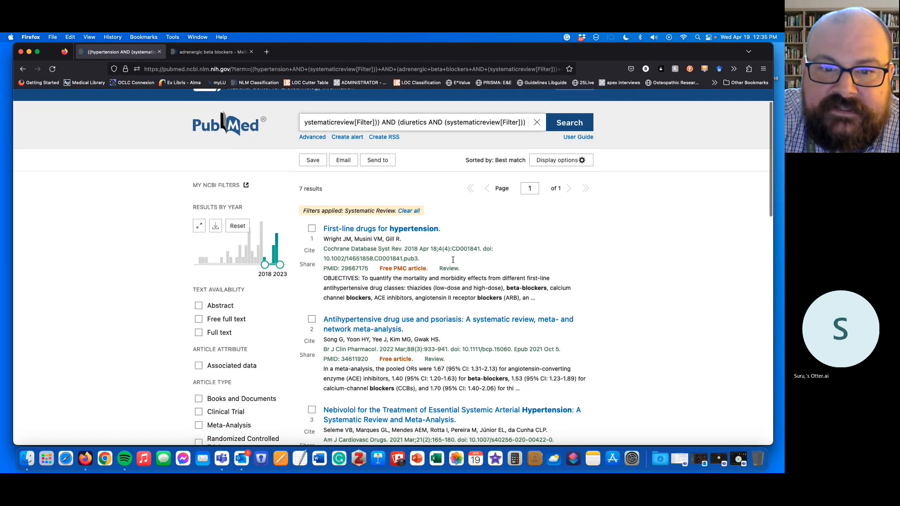
{"action": "scroll", "coordinate": [452, 261], "scroll_direction": "down", "scroll_amount": 8}
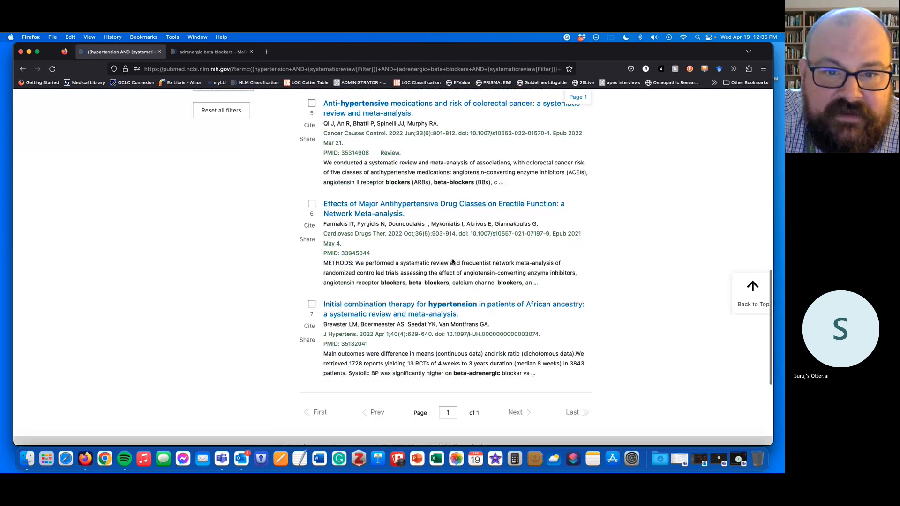
{"action": "scroll", "coordinate": [452, 262], "scroll_direction": "up", "scroll_amount": 13}
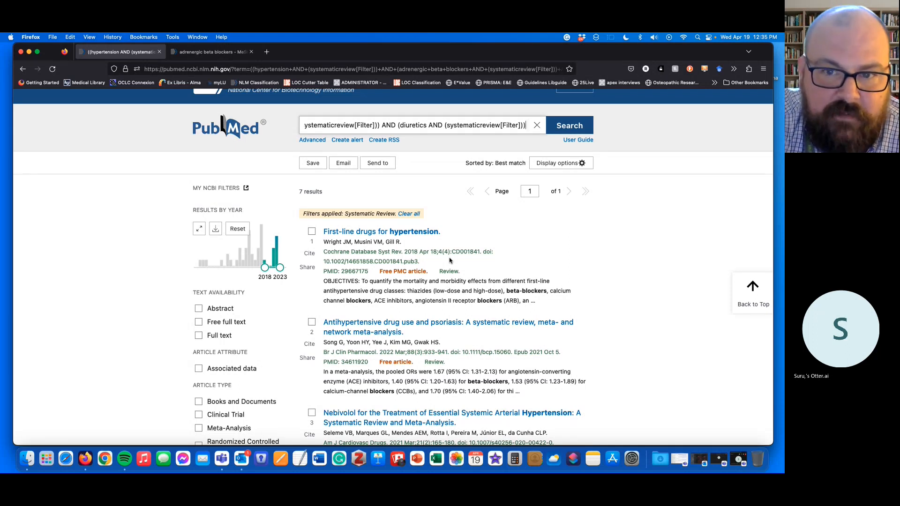
{"action": "scroll", "coordinate": [450, 261], "scroll_direction": "down", "scroll_amount": 3}
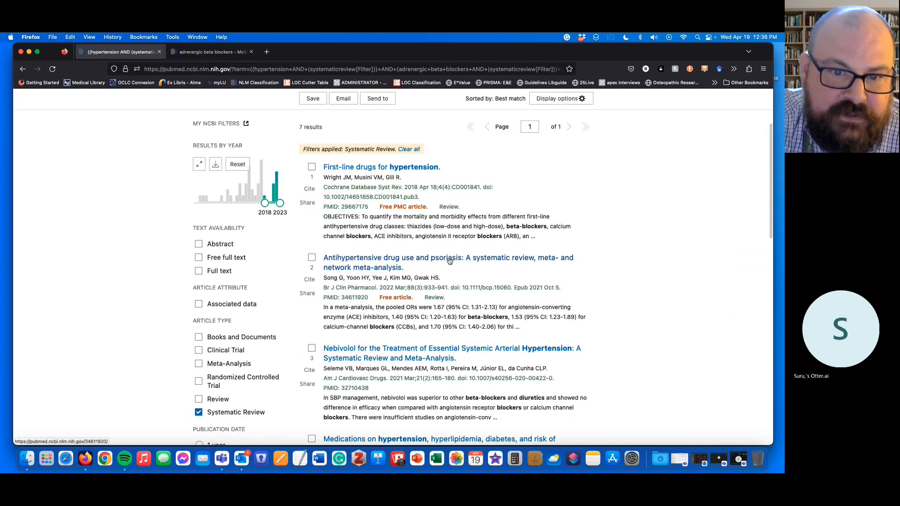
{"action": "scroll", "coordinate": [450, 261], "scroll_direction": "down", "scroll_amount": 5}
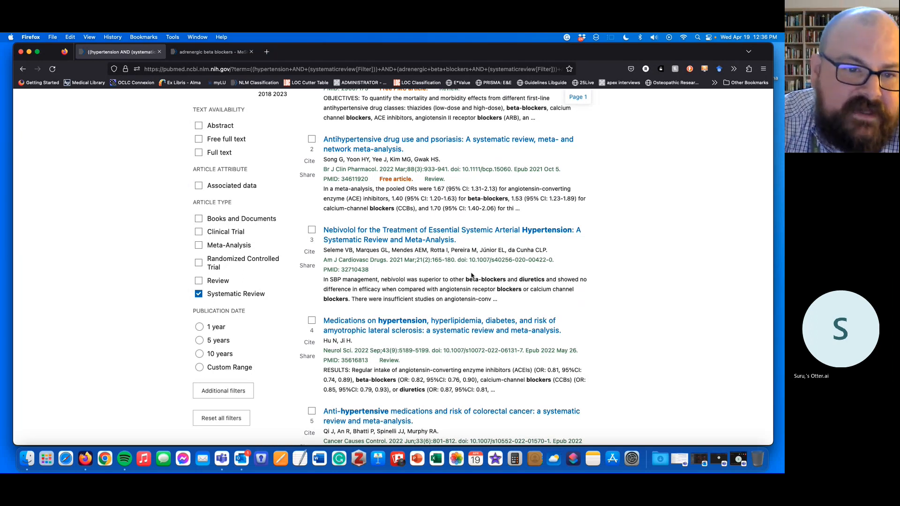
{"action": "scroll", "coordinate": [471, 275], "scroll_direction": "up", "scroll_amount": 5}
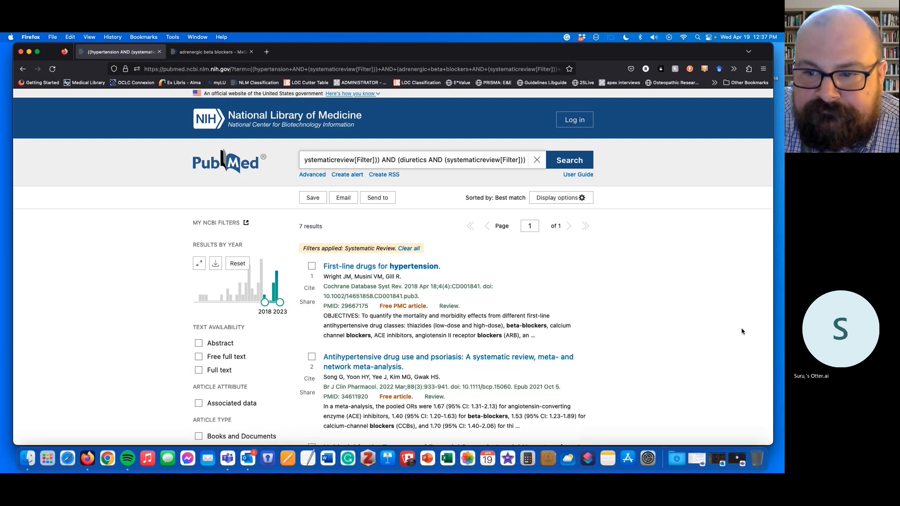
Switch to Microsoft Teams and bring its meeting window to the front.
{"action": "left_click", "coordinate": [721, 302]}
{"action": "left_click", "coordinate": [736, 461]}
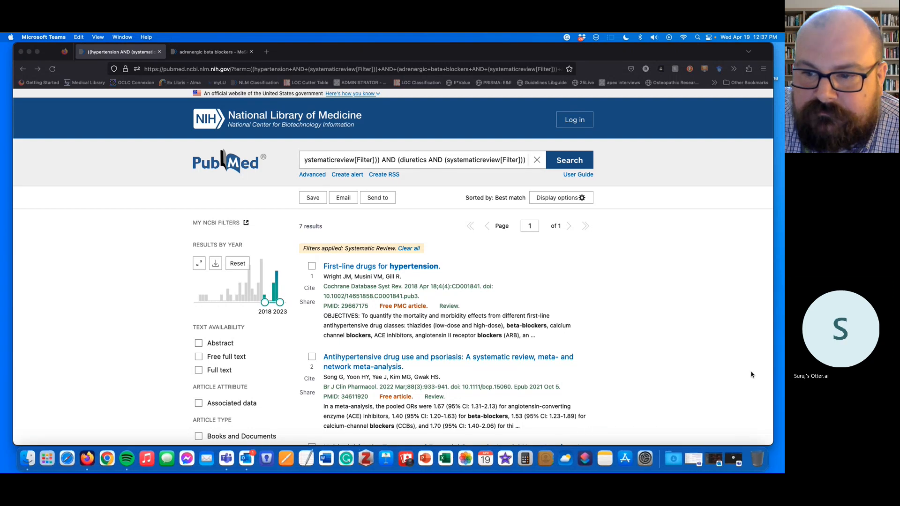
{"action": "left_click", "coordinate": [734, 308]}
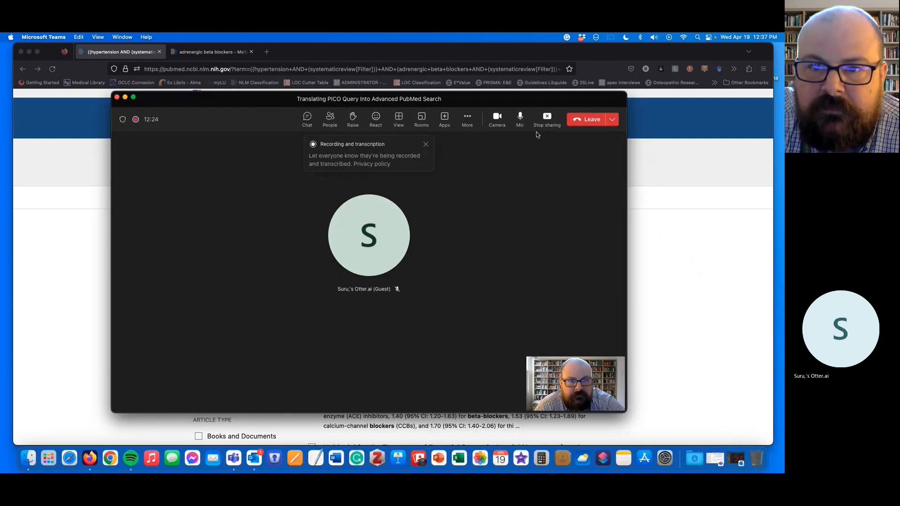